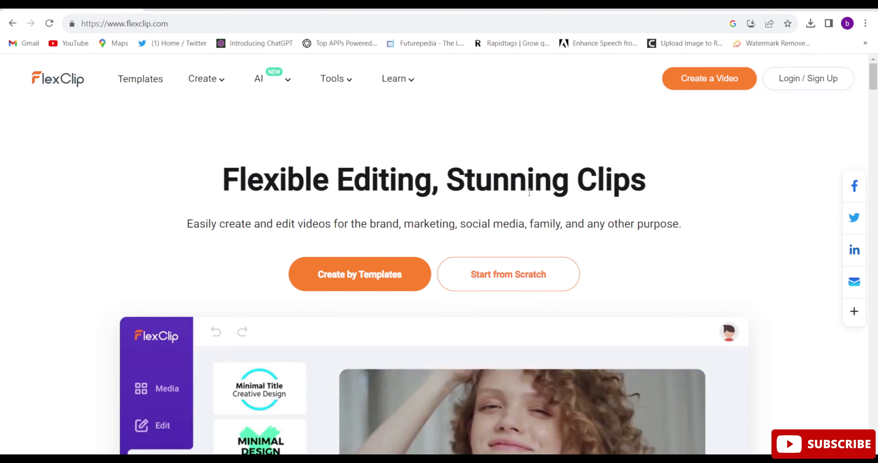
Sign in and start a blank 16:9 video project in Timeline Mode
left_click(804, 84)
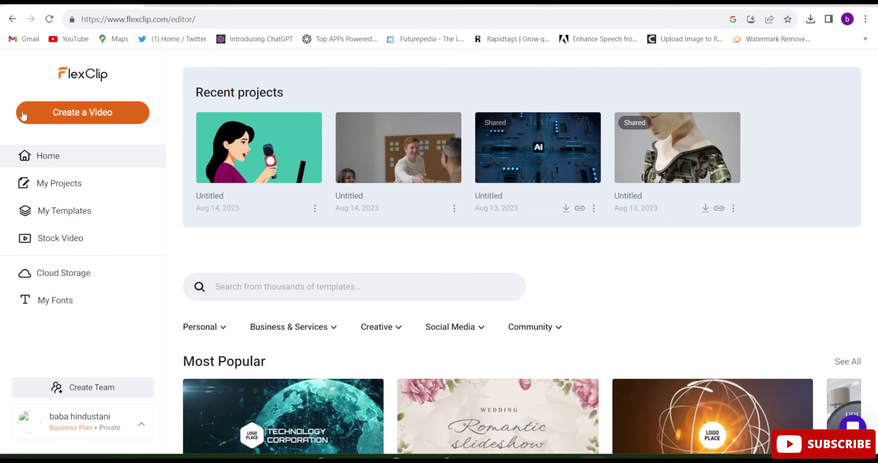
left_click(59, 115)
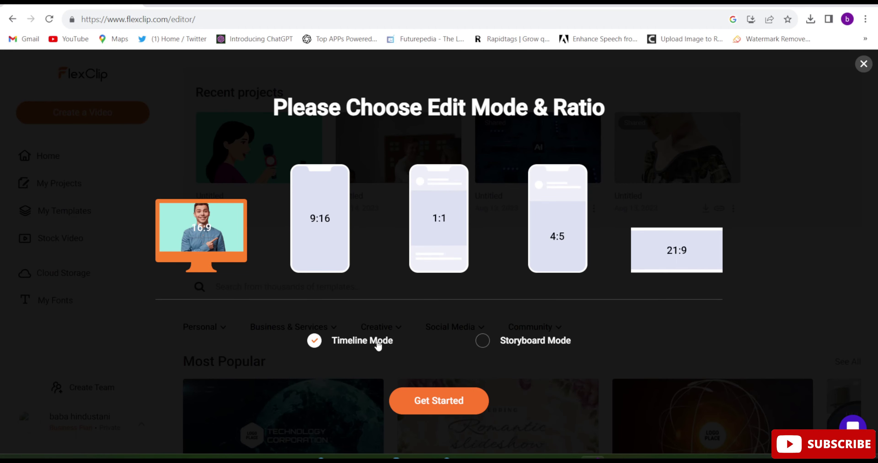
left_click(438, 409)
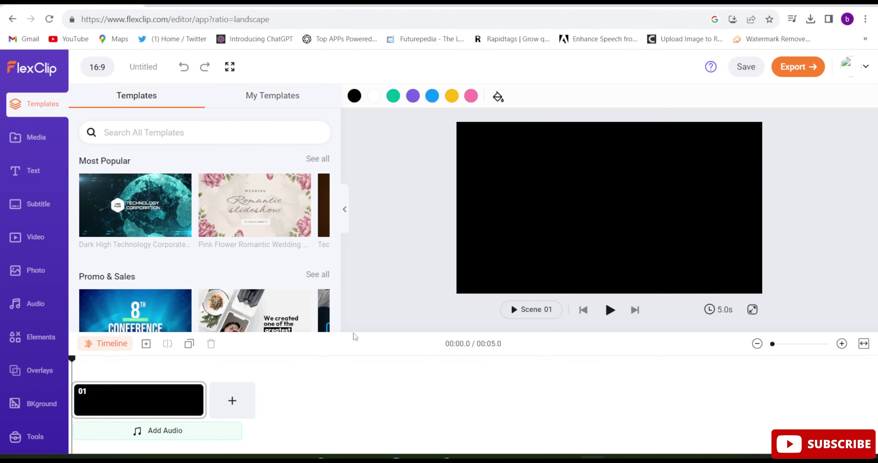
Browse the Templates panel, then view the Media upload and recording options
left_click(448, 395)
mouse_move(332, 203)
scroll(338, 206, "down", 8)
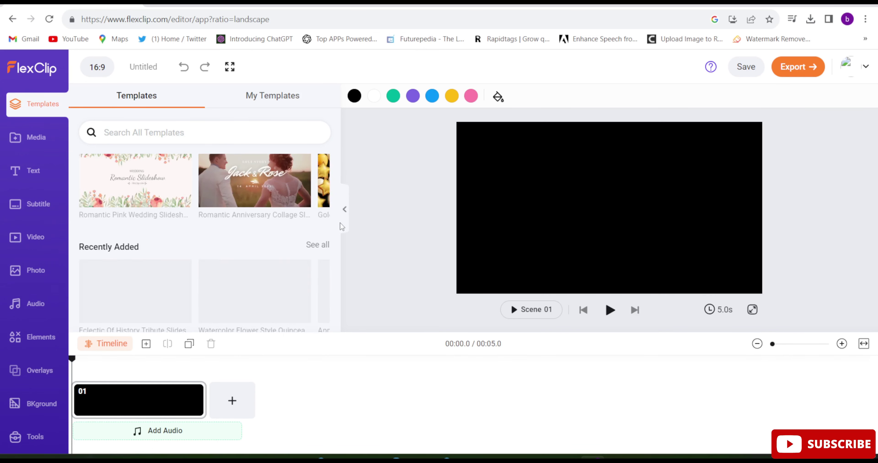
scroll(307, 221, "up", 8)
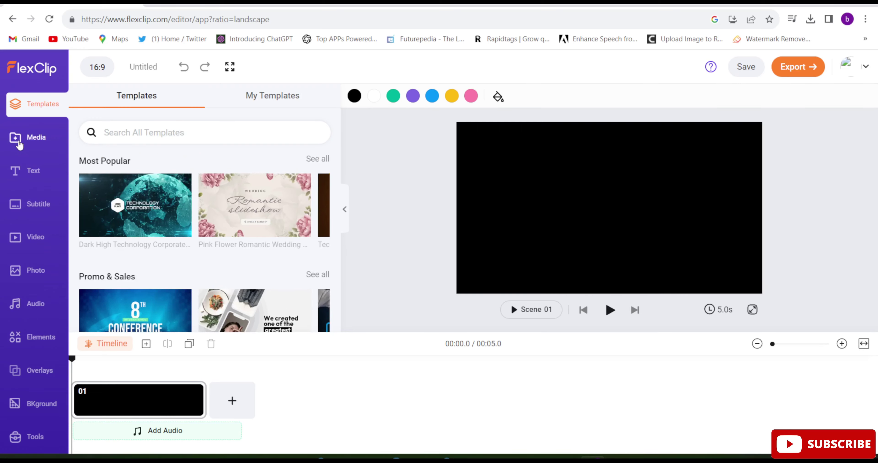
left_click(19, 143)
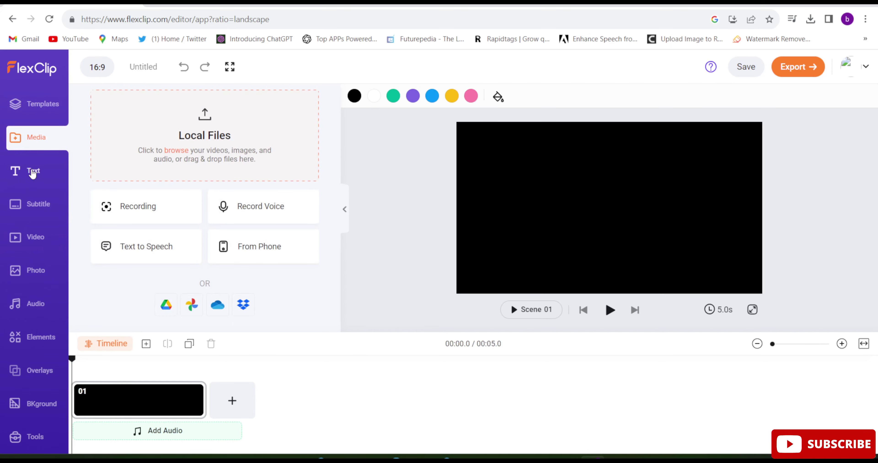
Open the Text library and browse more Modern Titles designs
left_click(32, 172)
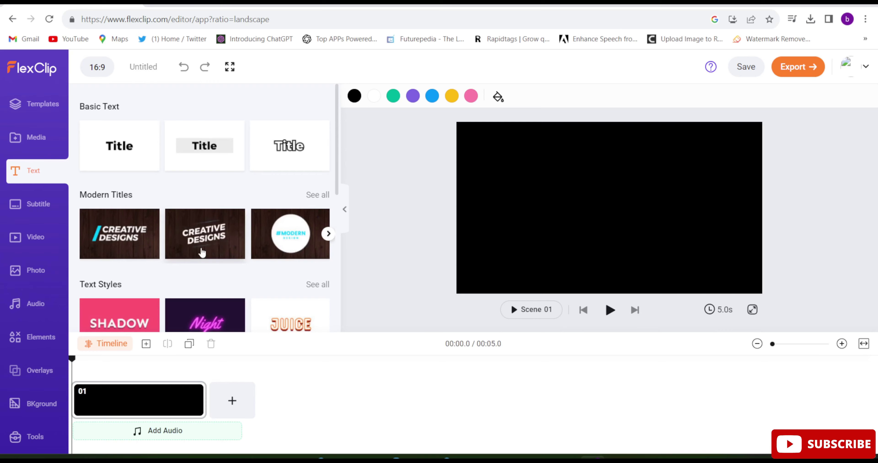
left_click(328, 234)
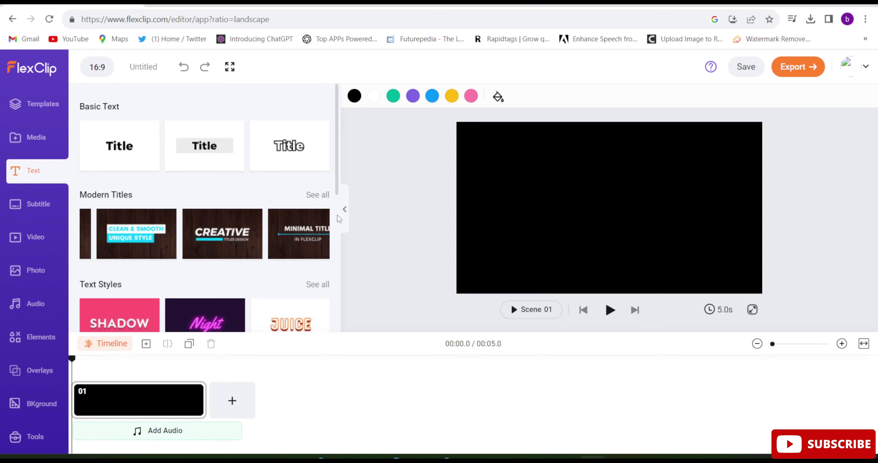
scroll(340, 221, "down", 6)
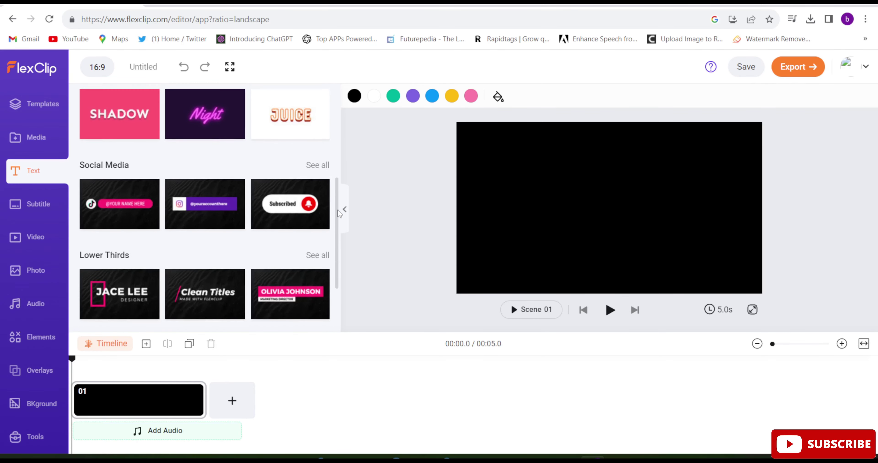
scroll(338, 193, "up", 2)
scroll(338, 193, "up", 4)
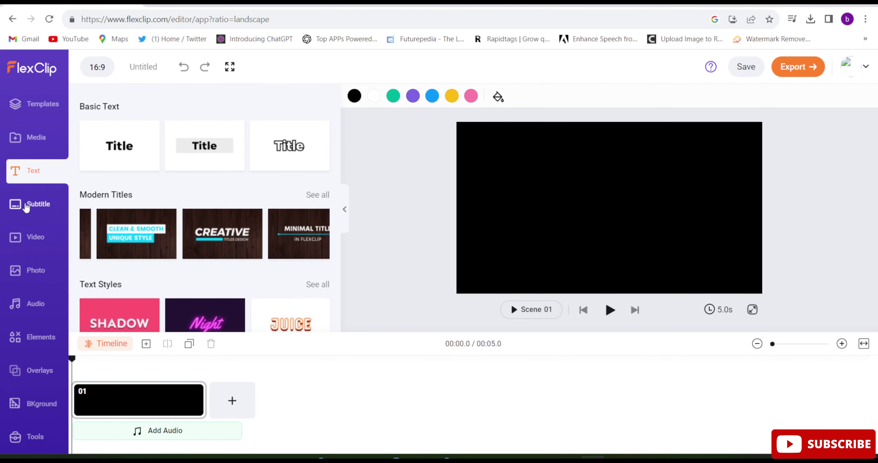
Look through the Subtitle options, all Business stock videos, and the Photo library
left_click(27, 206)
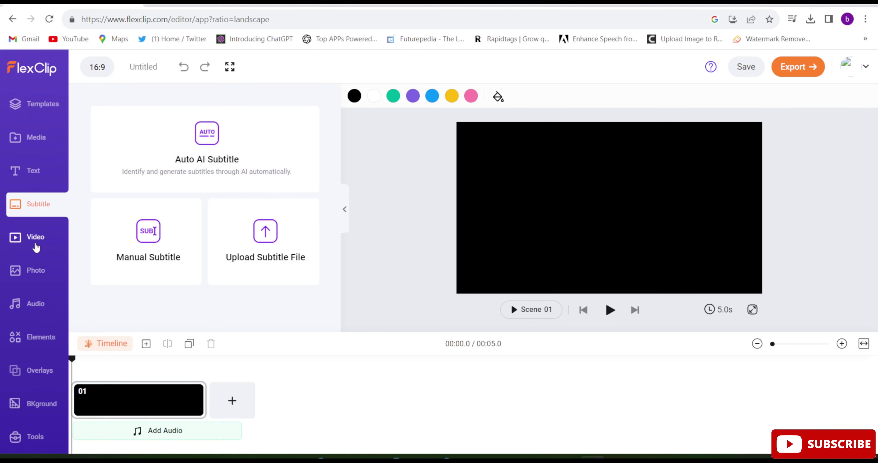
left_click(36, 245)
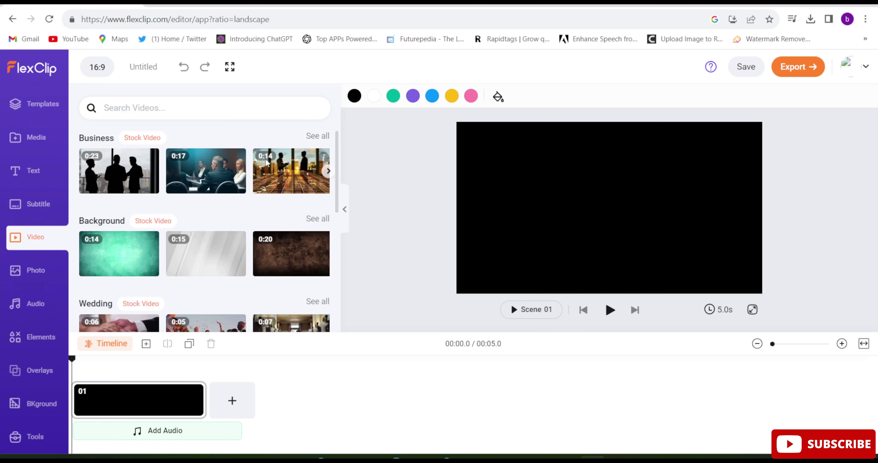
left_click(318, 135)
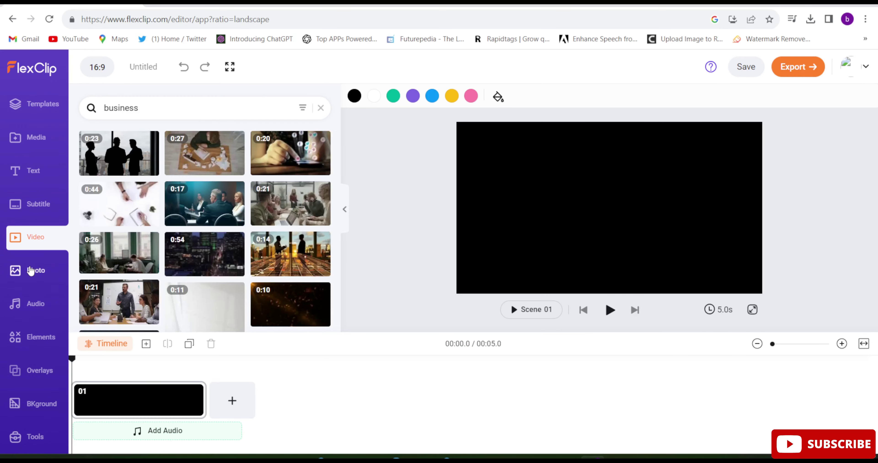
left_click(31, 270)
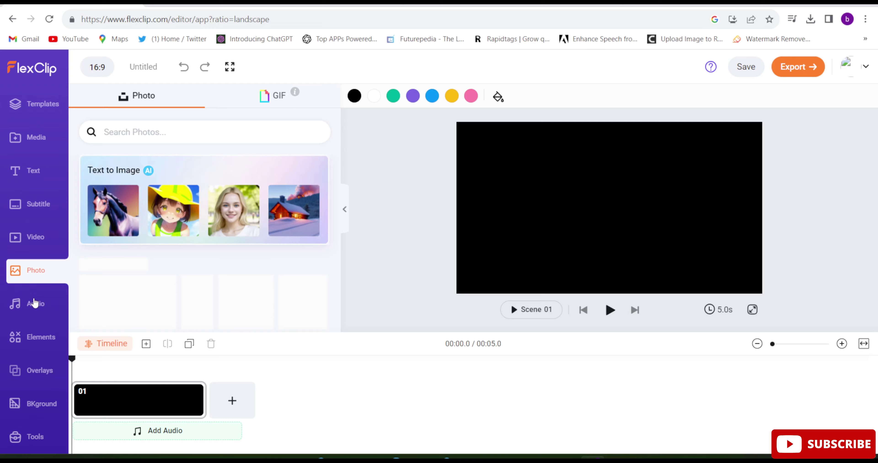
Review the Audio and Elements libraries, then show the Abstract and Technology background videos
left_click(34, 303)
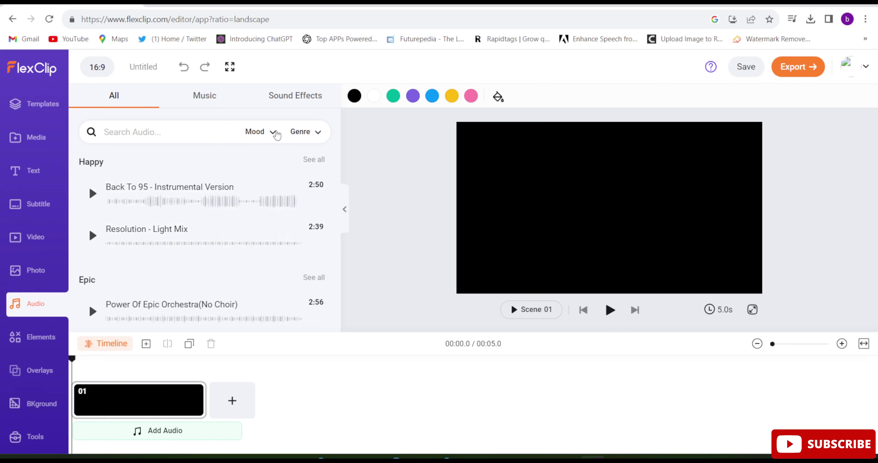
left_click(44, 338)
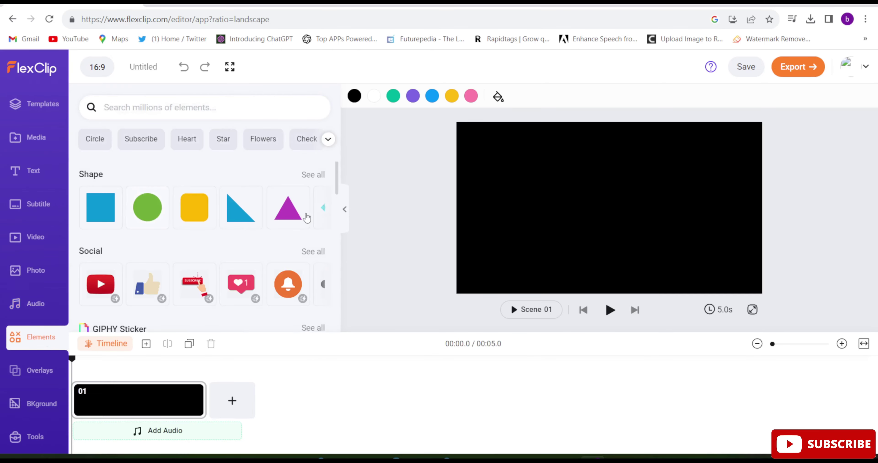
scroll(339, 228, "down", 5)
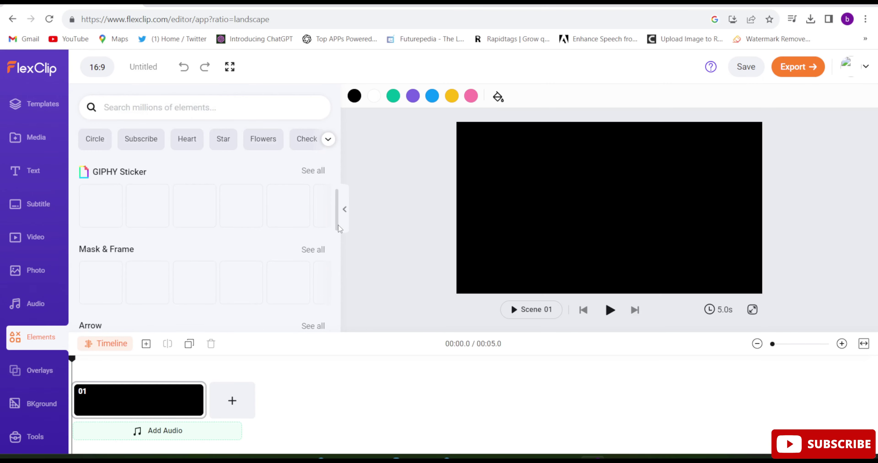
left_click_drag(339, 228, 336, 180)
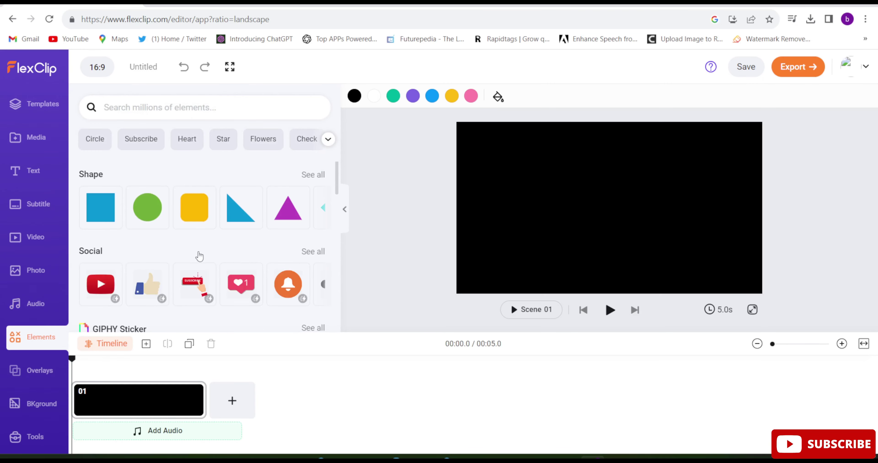
left_click(39, 404)
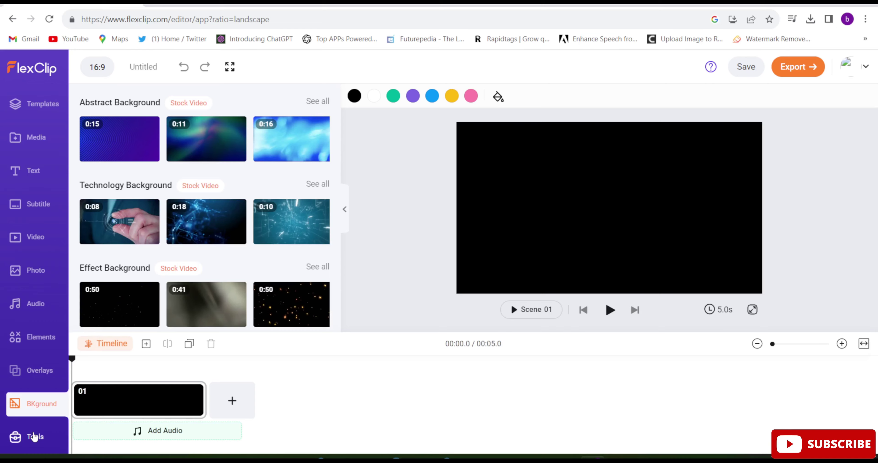
Scroll through AI tools like Text to Video and Text to Speech, then return to stock videos
left_click(34, 437)
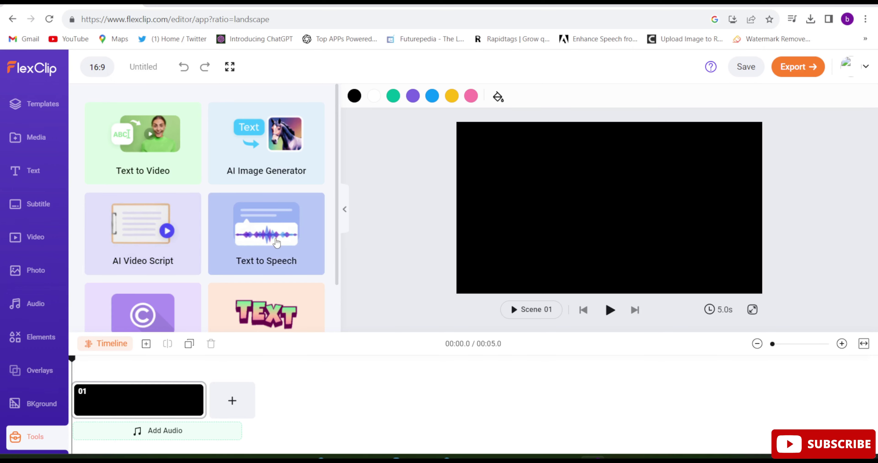
scroll(339, 306, "down", 2)
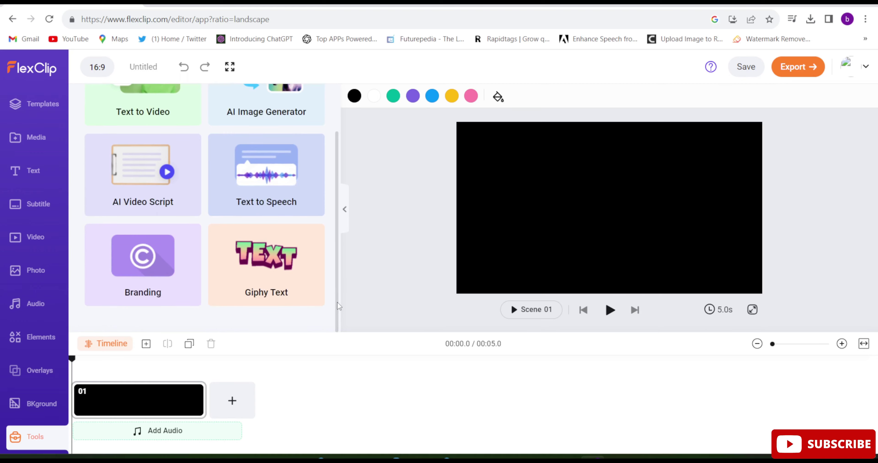
scroll(339, 290, "up", 2)
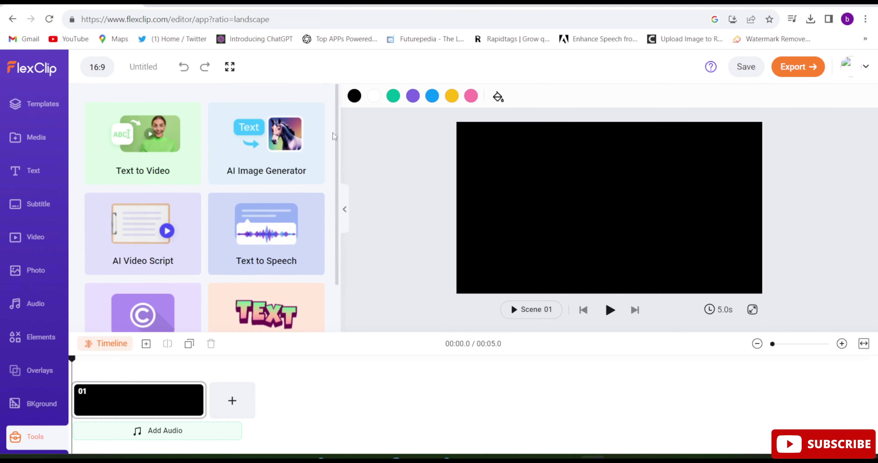
left_click(28, 239)
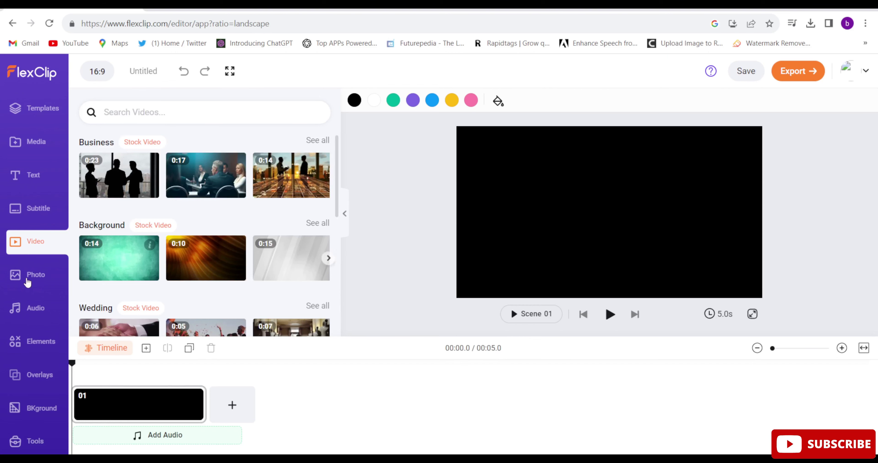
Search stock videos for 'video editing' and put the 0:23 camera clip into Scene 01
left_click(163, 114)
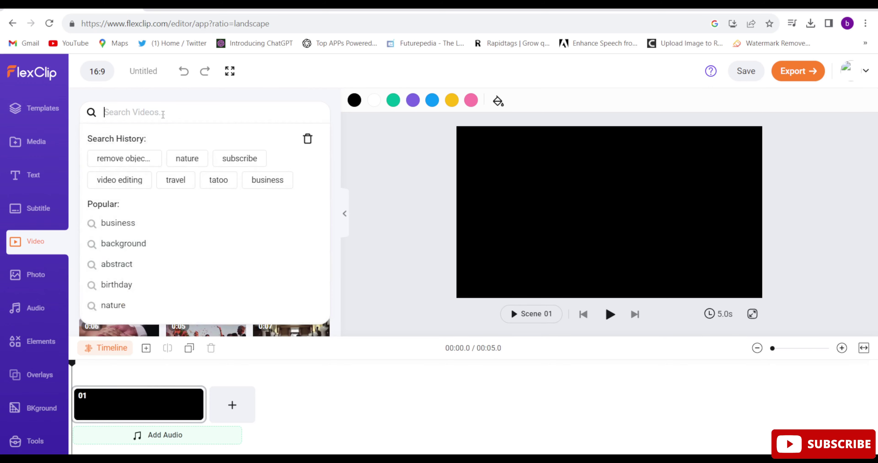
type("video editing")
key("Return")
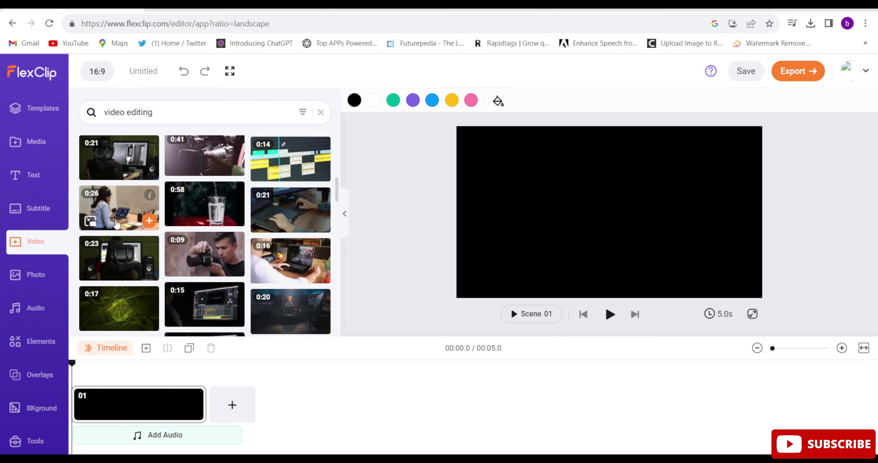
left_click(149, 222)
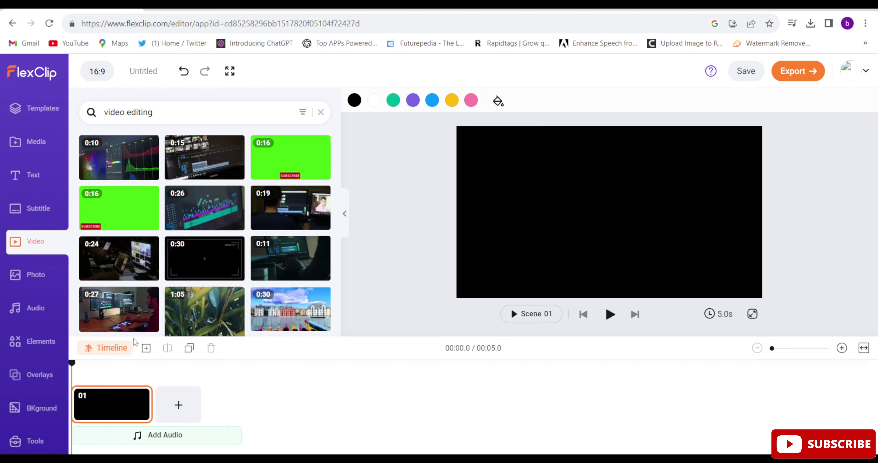
scroll(124, 185, "down", 5)
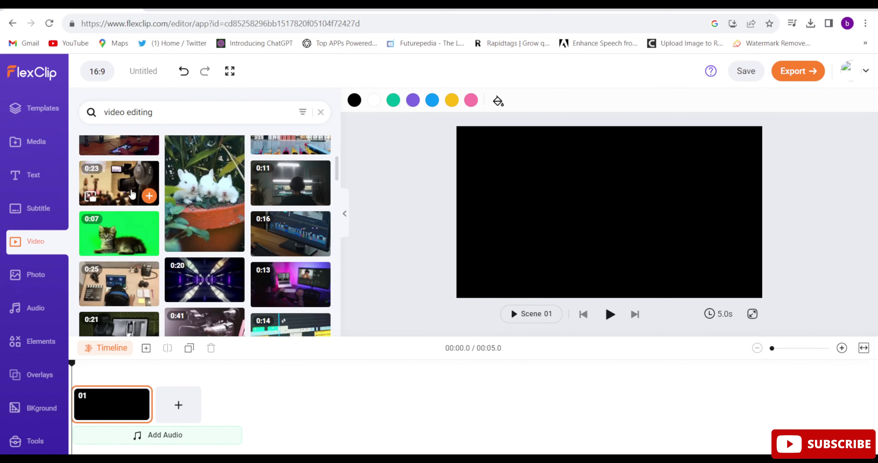
left_click(148, 195)
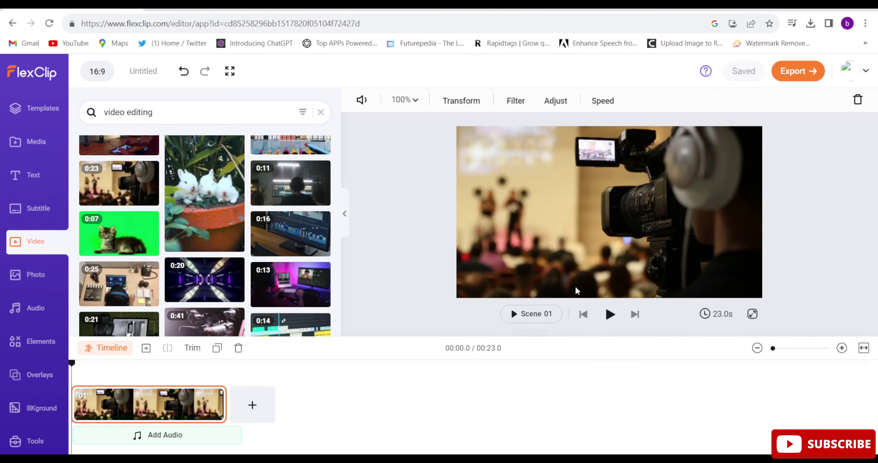
Play and pause Scene 01 to preview the camera clip, then show the Text presets
left_click(606, 317)
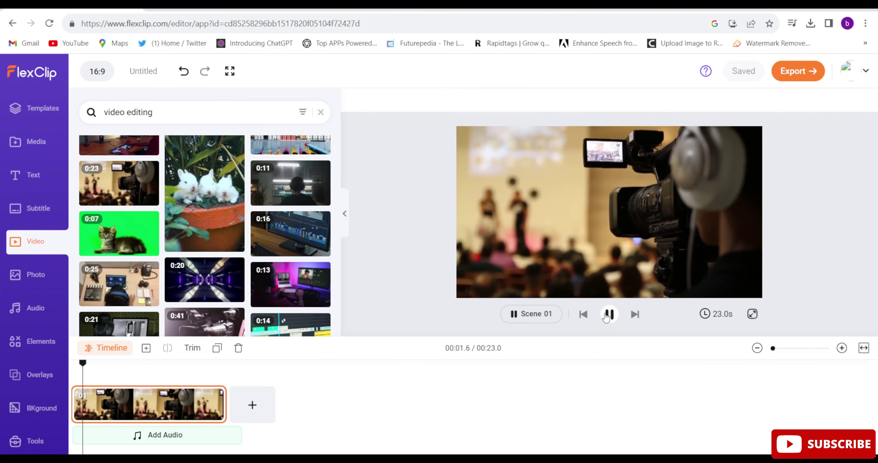
left_click(609, 314)
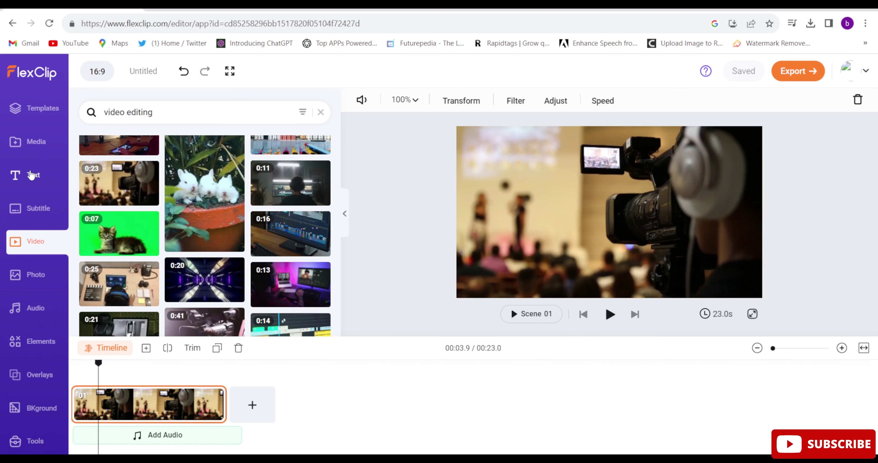
left_click(31, 176)
Add the CREATIVE Modern Title reading 'FlexClip video editor' at font size 130
mouse_move(328, 240)
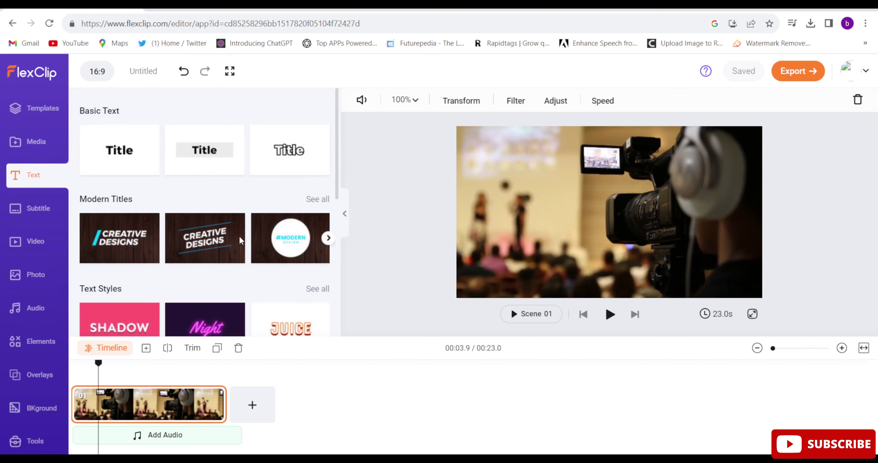
left_click(329, 238)
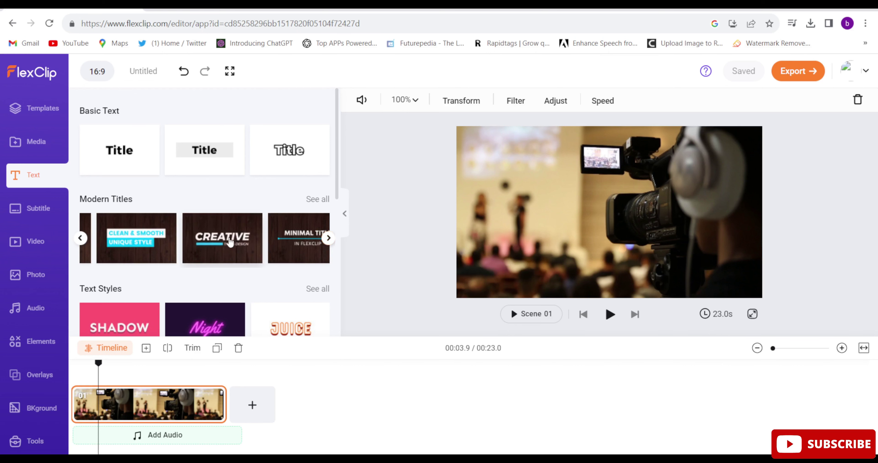
left_click(230, 242)
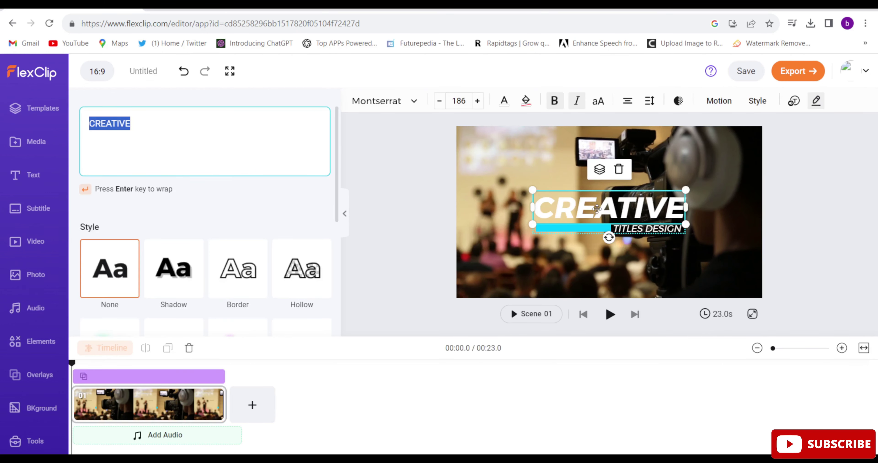
type("FlexClip video editor")
left_click(458, 101)
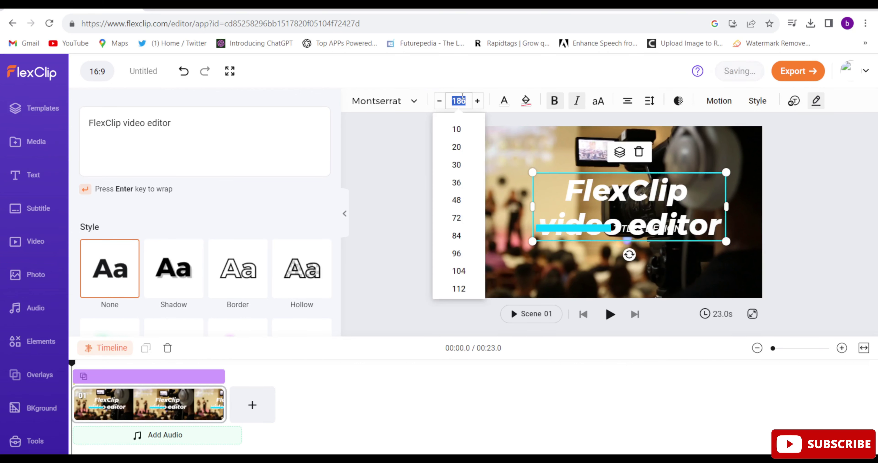
type("130")
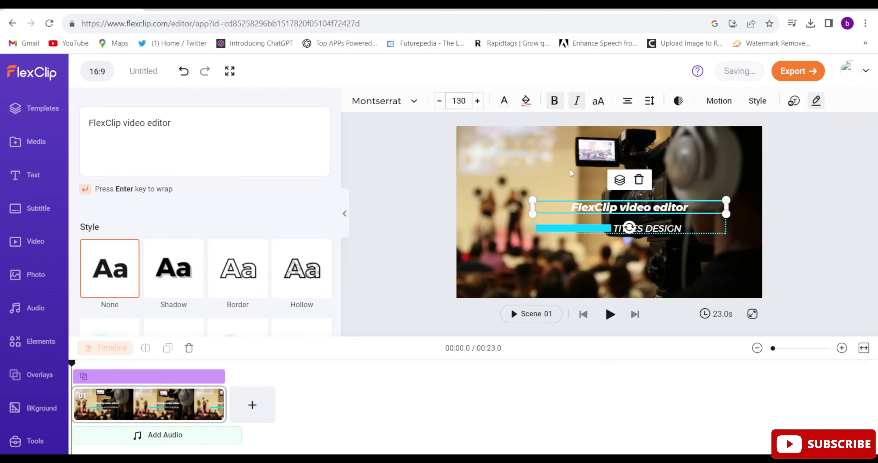
Color the whole title dark red and preview the scene
double_click(585, 201)
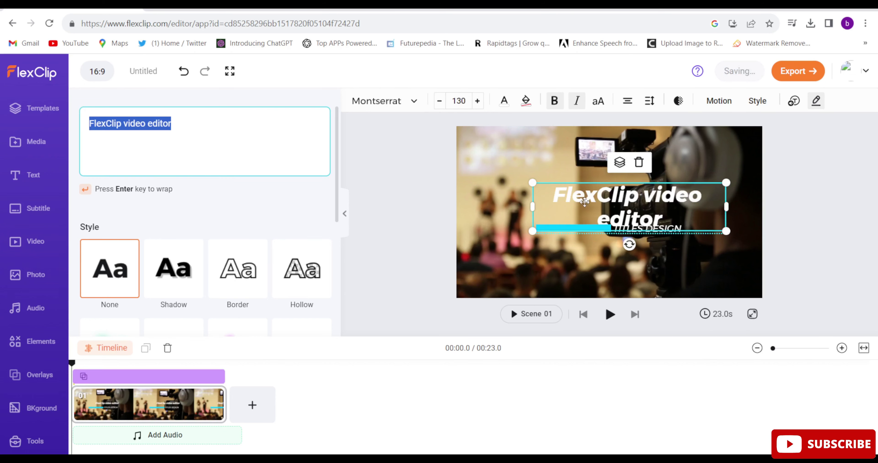
left_click(505, 101)
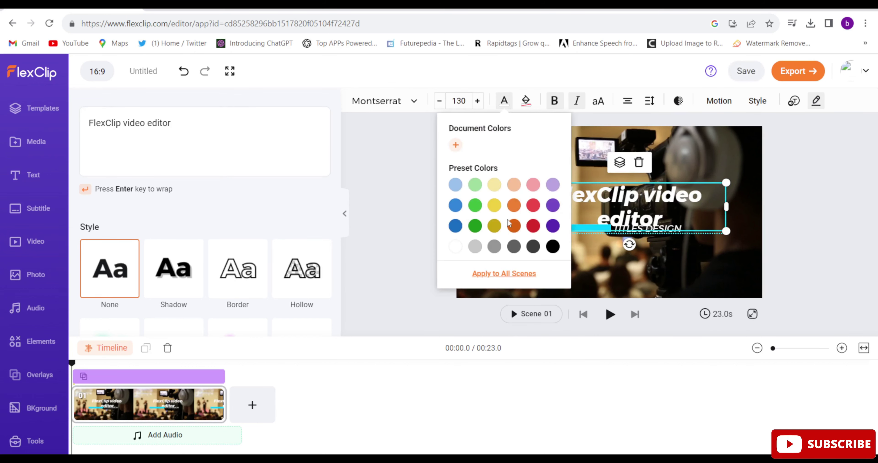
left_click(533, 226)
left_click(84, 372)
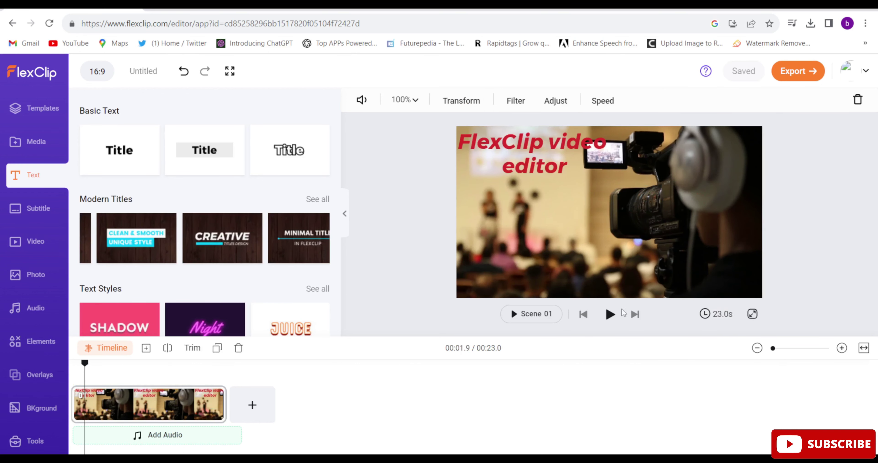
left_click(606, 316)
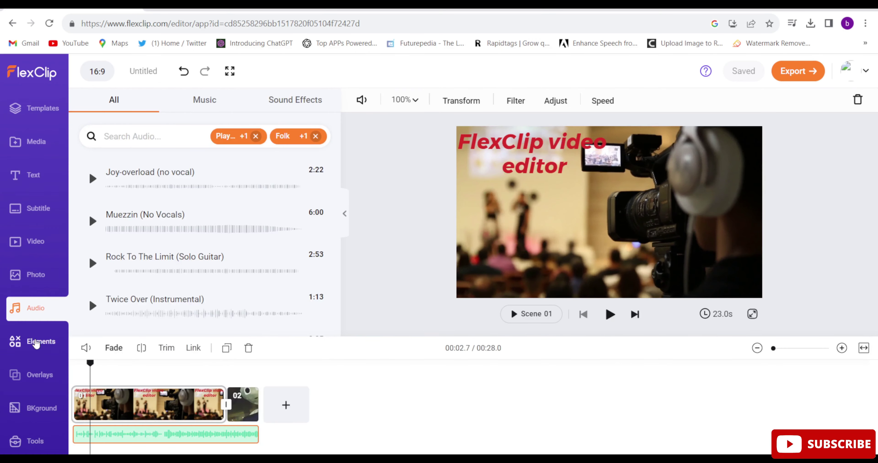
left_click(38, 342)
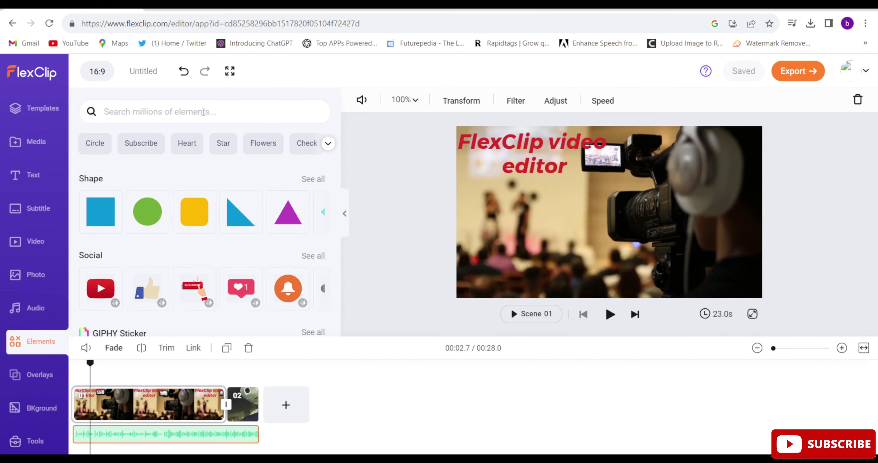
Search Elements for 'phone' and place the phone sticker on the left of the frame
left_click(203, 112)
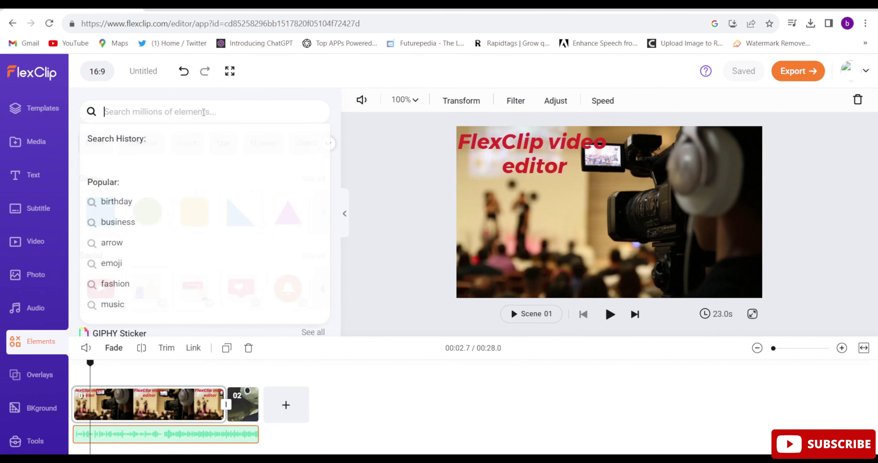
type("ph")
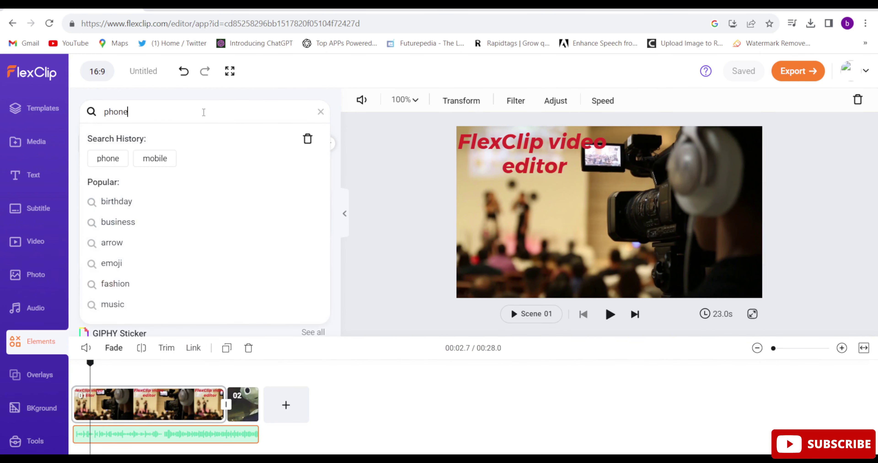
type("one")
key("Return")
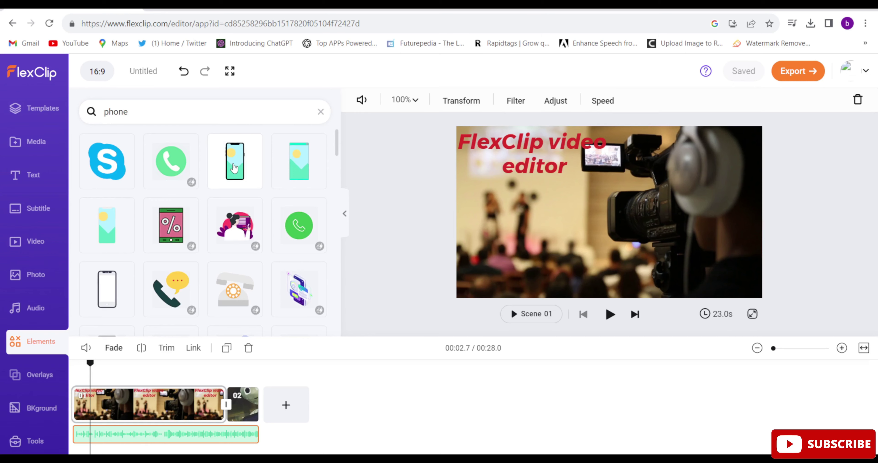
left_click(234, 168)
left_click_drag(591, 192, 519, 229)
left_click(38, 242)
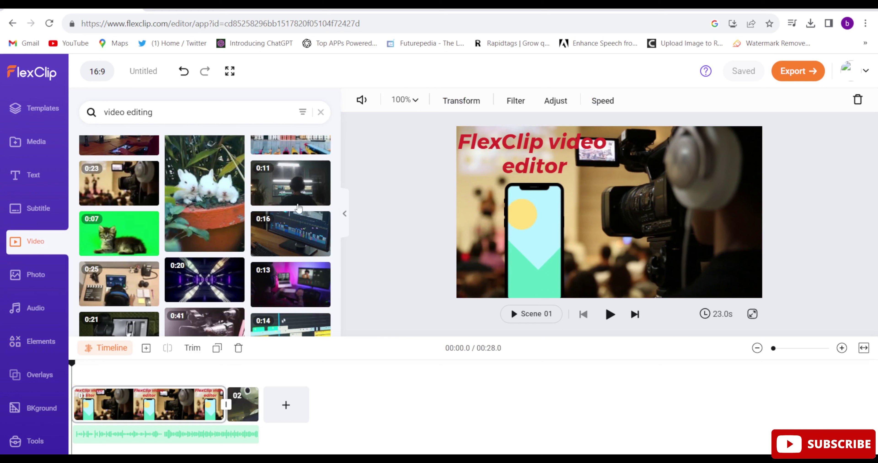
Search stock videos for 'travel' and resize the aerial river overlay onto the phone screen
left_click(321, 112)
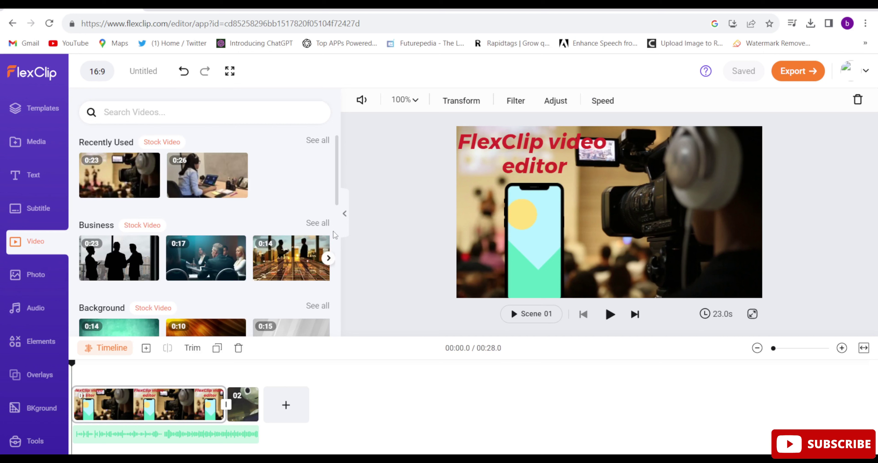
type("travel")
key("Return")
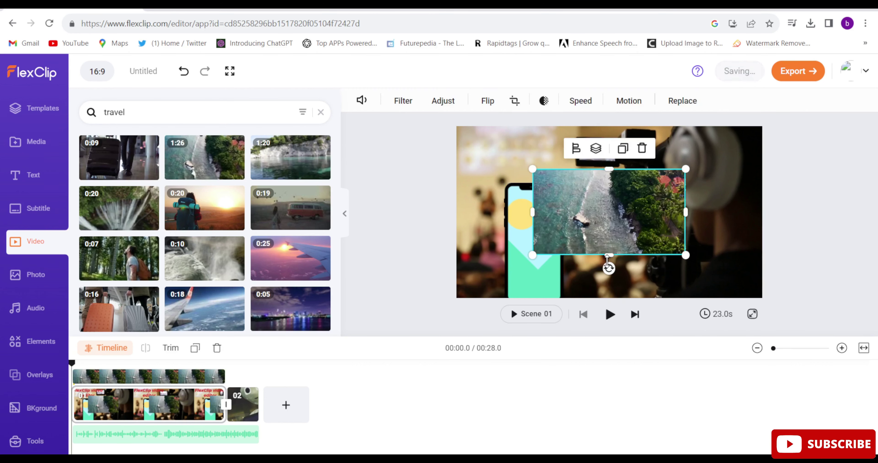
left_click_drag(610, 256, 608, 298)
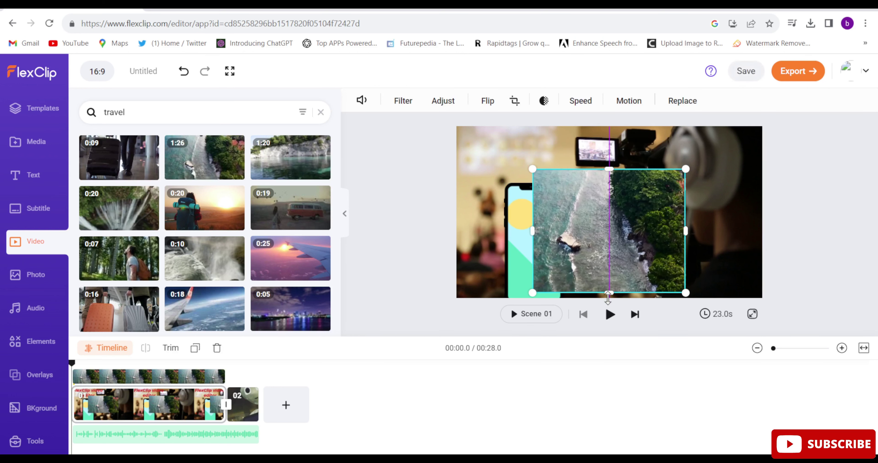
left_click_drag(686, 231, 551, 238)
left_click(506, 222)
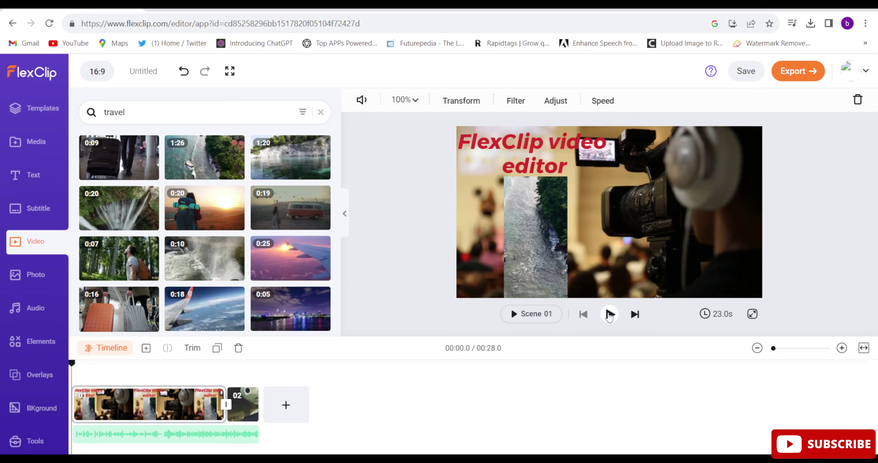
left_click(610, 315)
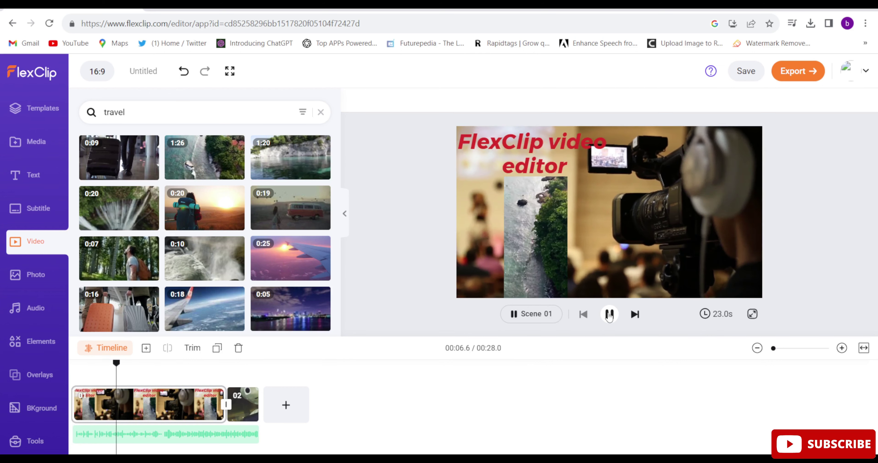
left_click(609, 315)
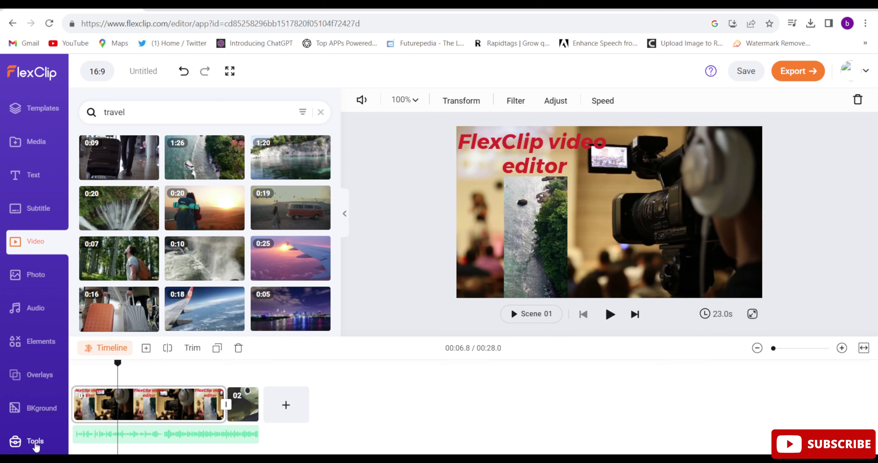
Show the AI tool cards, including Text to Video and AI Video Script
left_click(35, 443)
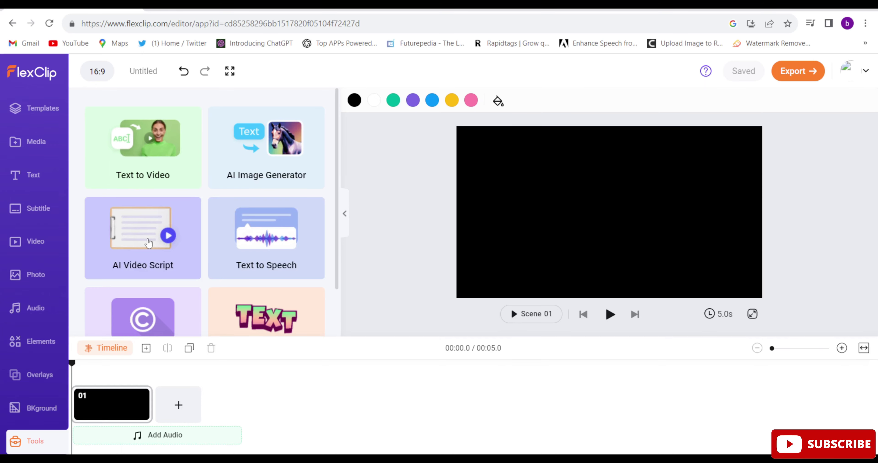
Paste the AI-and-jobs topic into AI Video Script, set Duration to Short, and generate
left_click(160, 235)
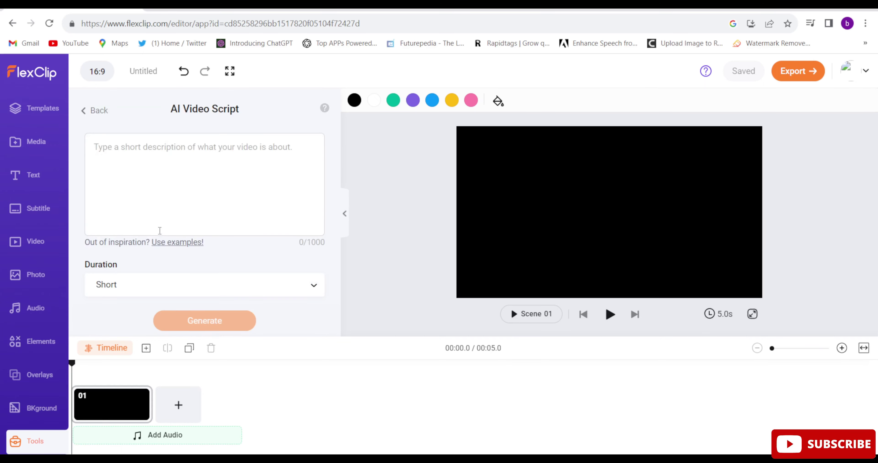
type("how ai will impact the job market of the world.")
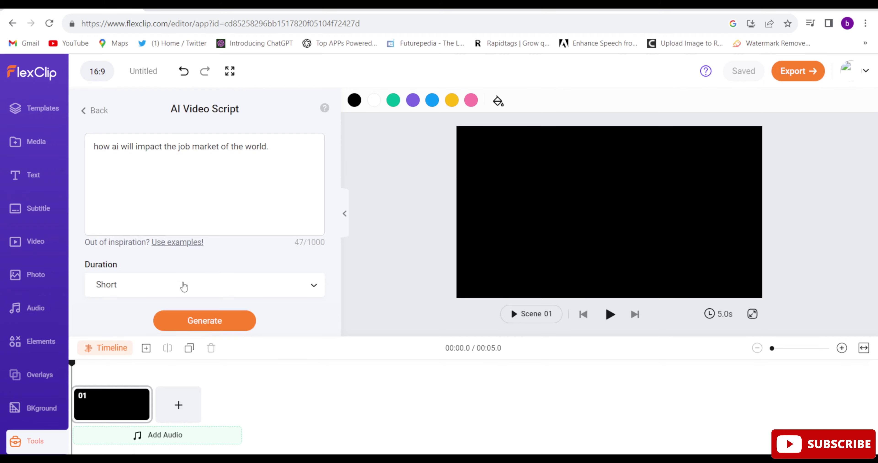
left_click(237, 291)
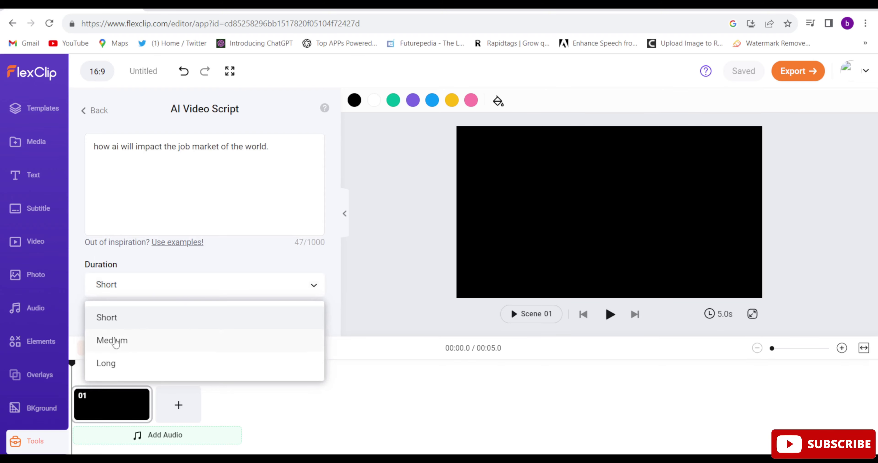
left_click(108, 369)
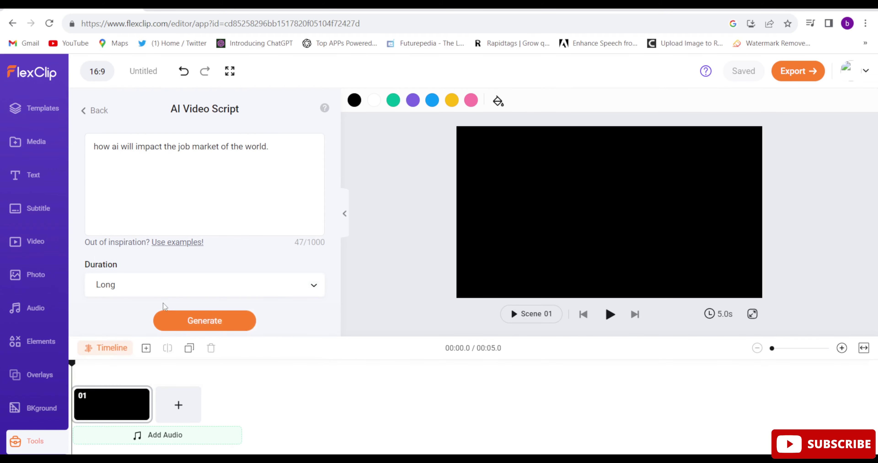
left_click(191, 287)
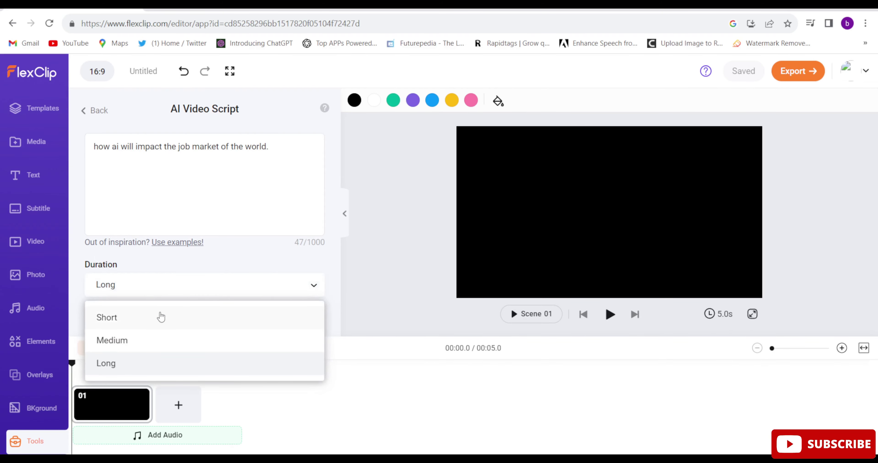
left_click(156, 326)
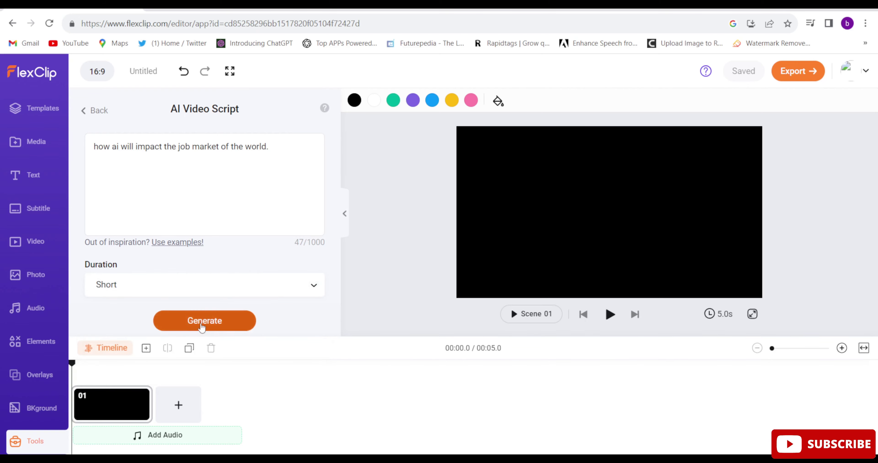
left_click(209, 323)
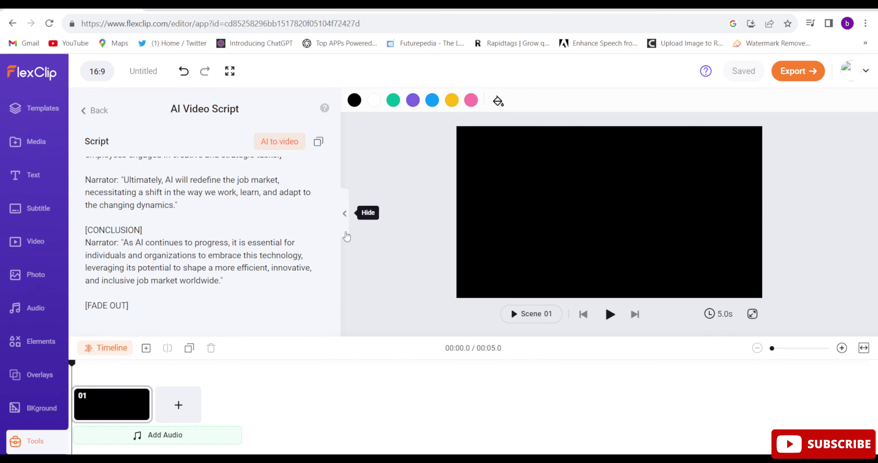
Scroll up to the generated script and copy it
scroll(337, 233, "up", 5)
scroll(339, 236, "up", 20)
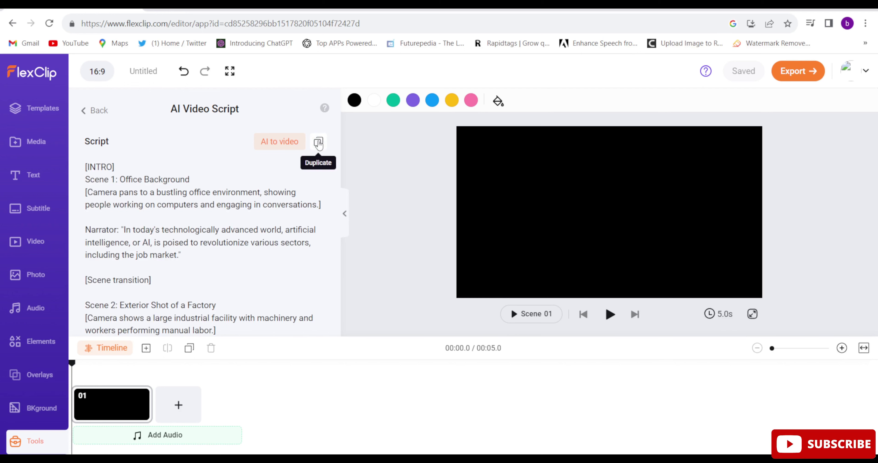
left_click(92, 110)
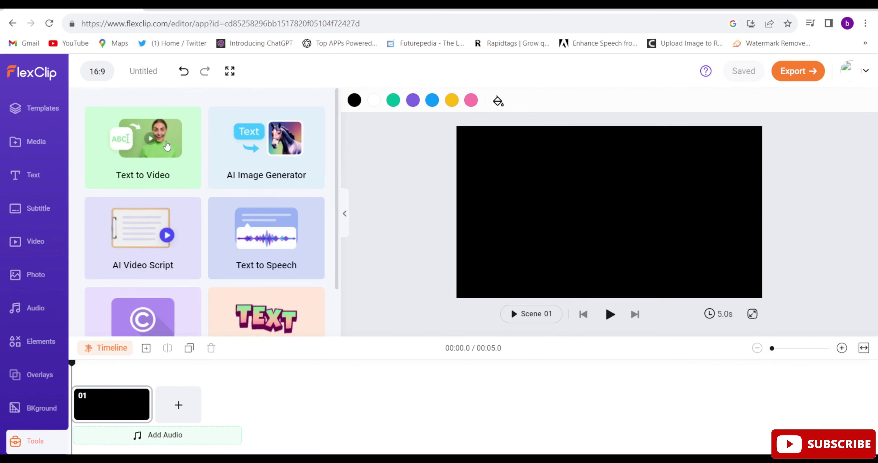
Paste the copied script into Text to Video with AI Creation, review the subtitle styles, and generate the video
left_click(149, 157)
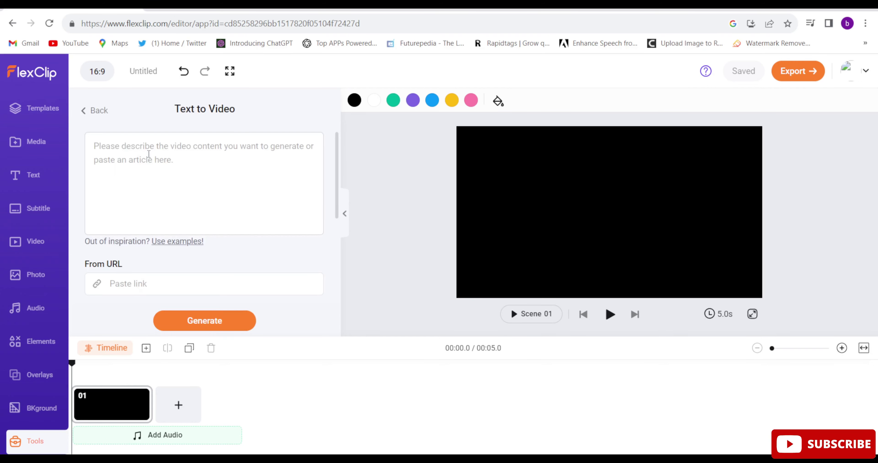
key("ctrl+v")
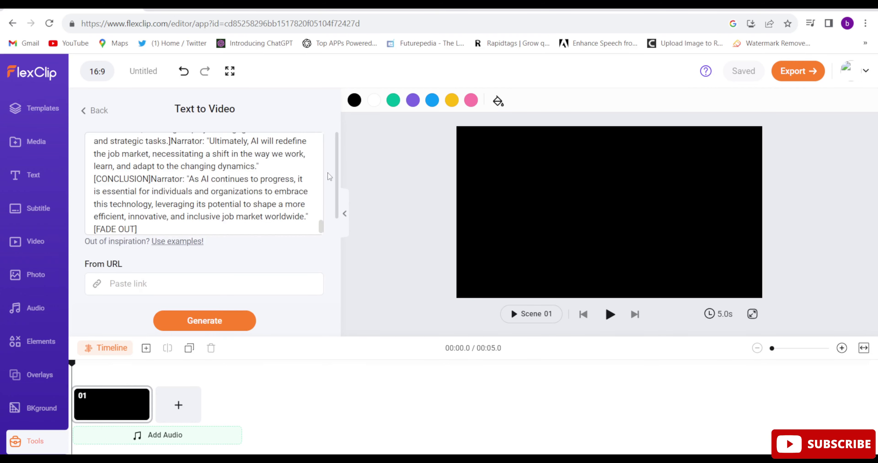
scroll(321, 165, "up", 1)
scroll(321, 165, "up", 10)
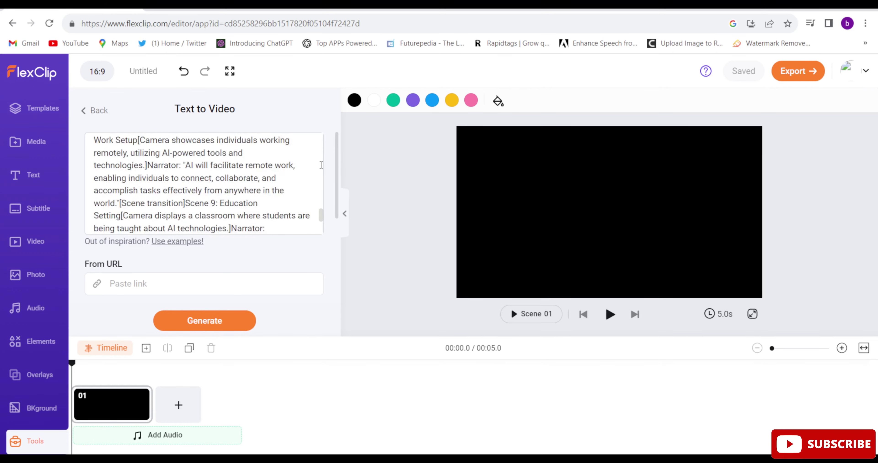
scroll(321, 164, "up", 5)
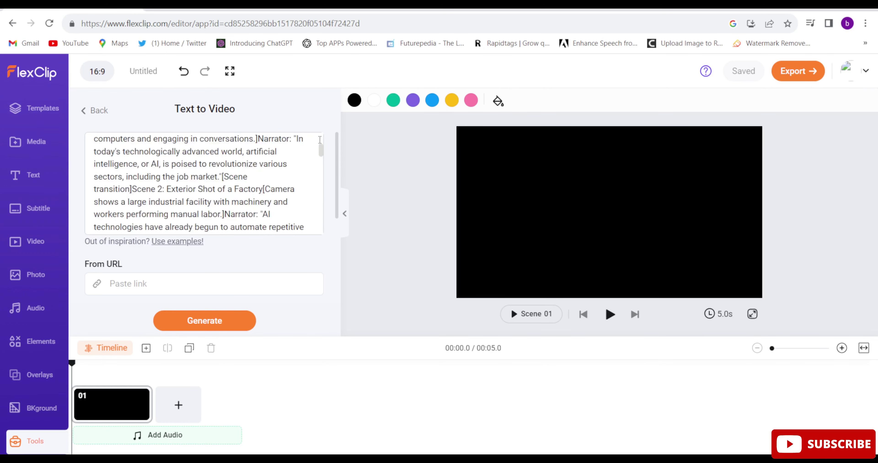
scroll(338, 231, "down", 3)
scroll(339, 232, "down", 3)
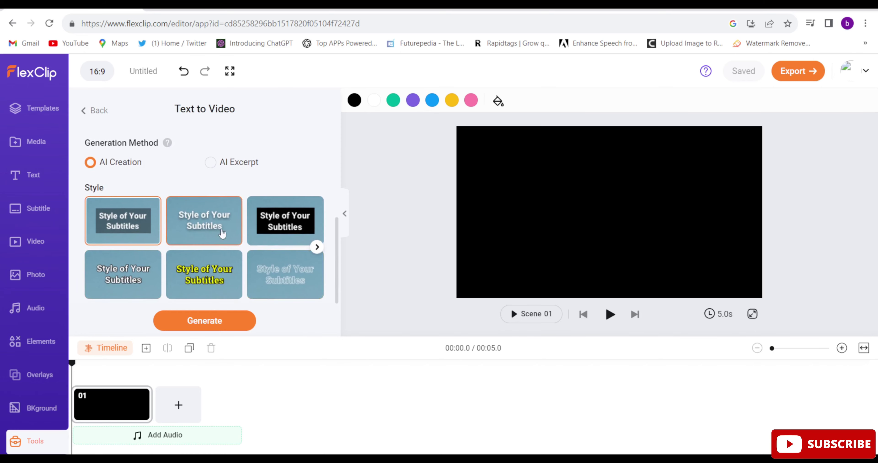
left_click(317, 248)
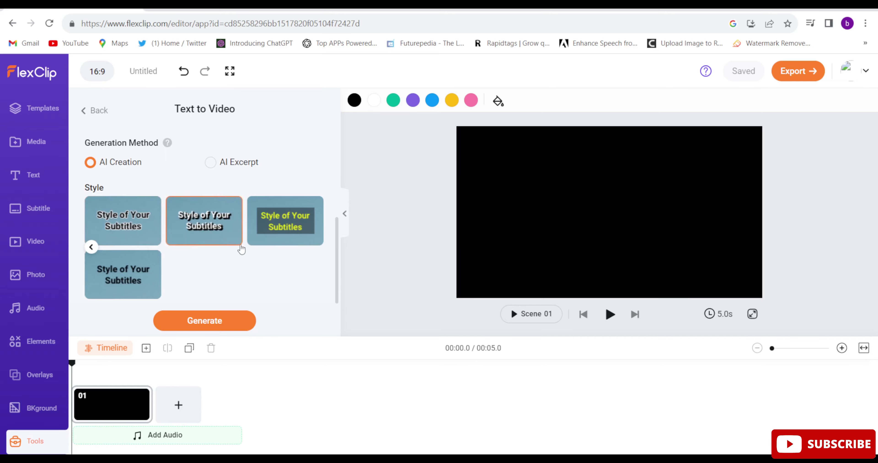
left_click(204, 322)
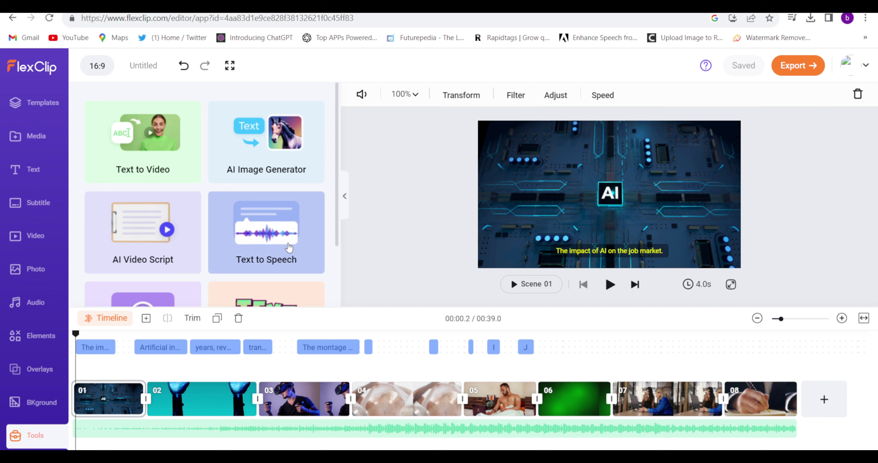
Paste the narration text into Text to Speech and save the 23-second MP3 to Media
left_click(289, 247)
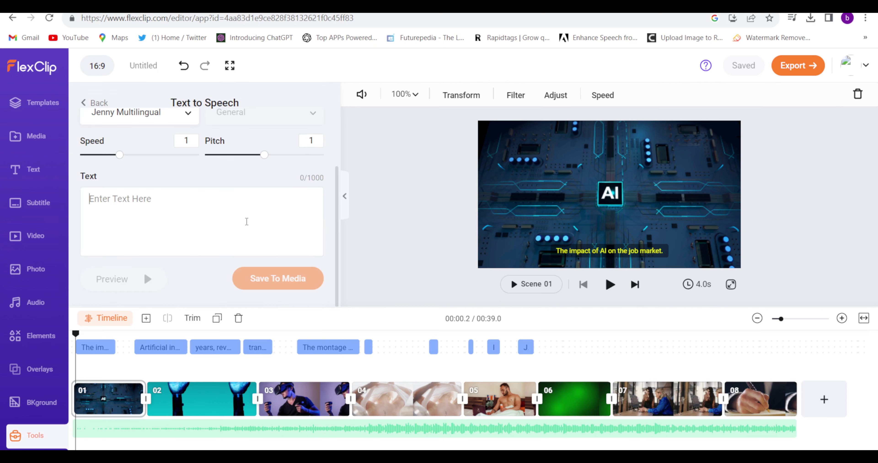
key("ctrl+v")
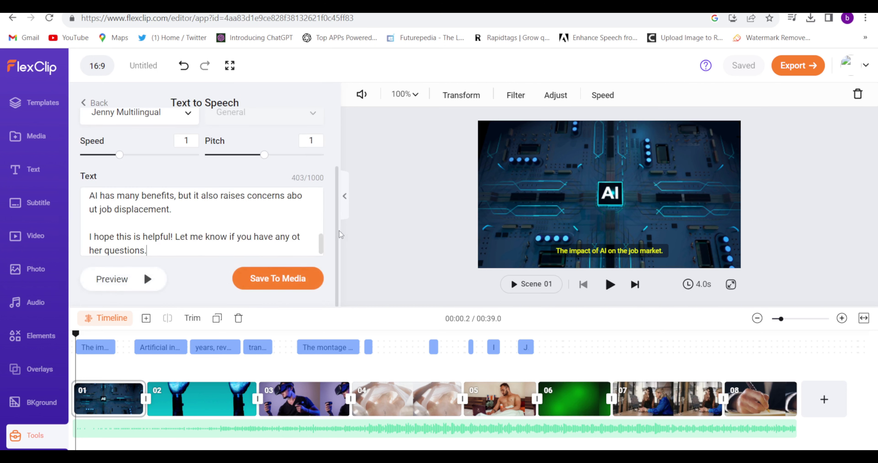
scroll(337, 191, "up", 1)
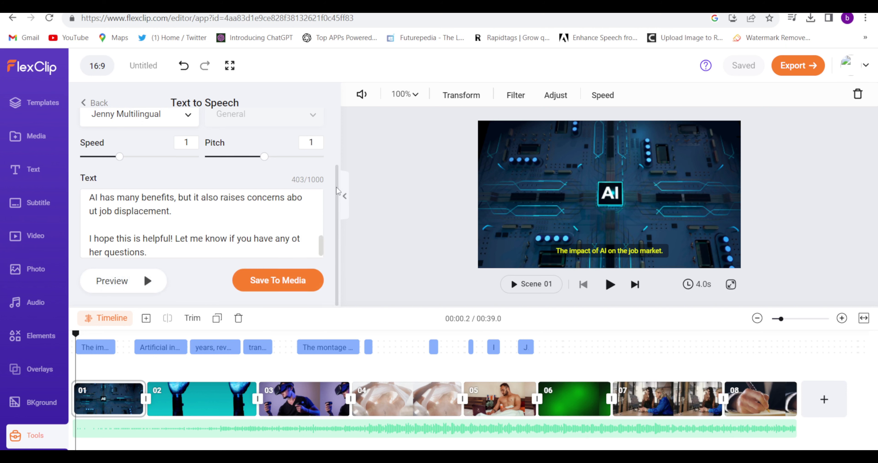
scroll(338, 191, "up", 3)
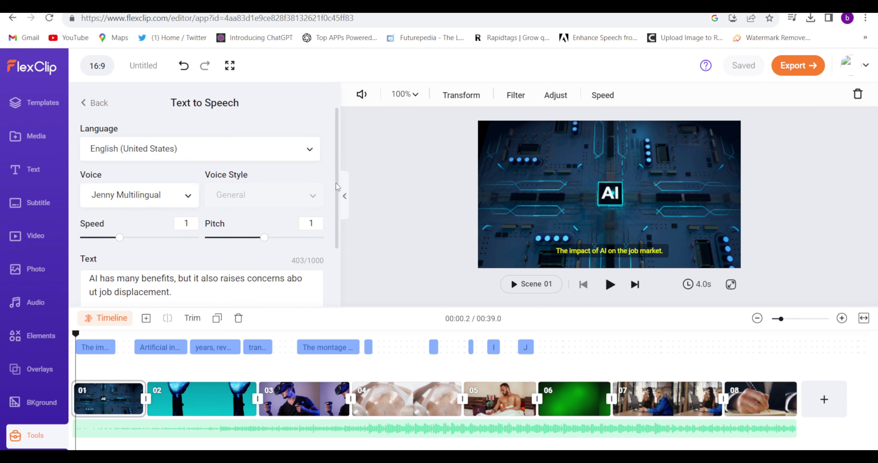
scroll(327, 204, "down", 3)
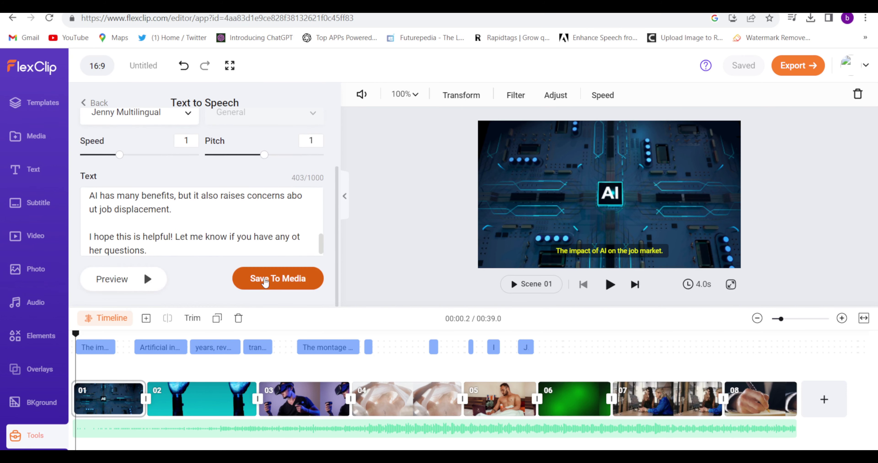
left_click(265, 282)
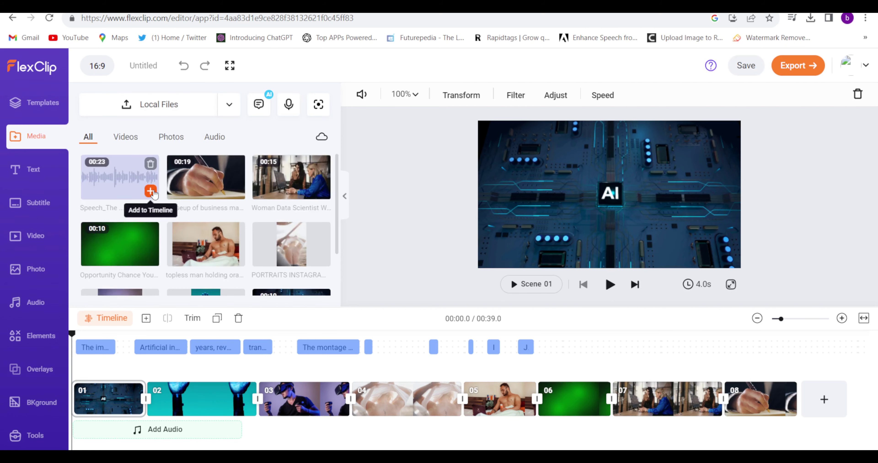
Add the Speech MP3 as the timeline's narration track and choose 1080p export
left_click(151, 191)
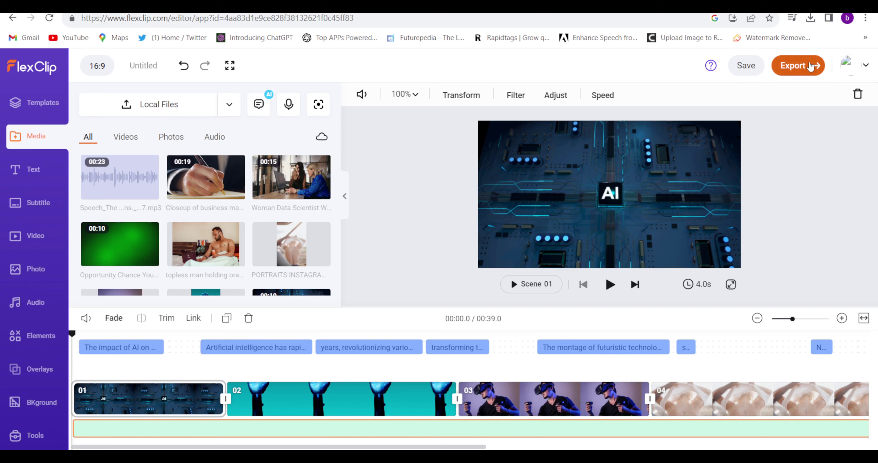
left_click(804, 70)
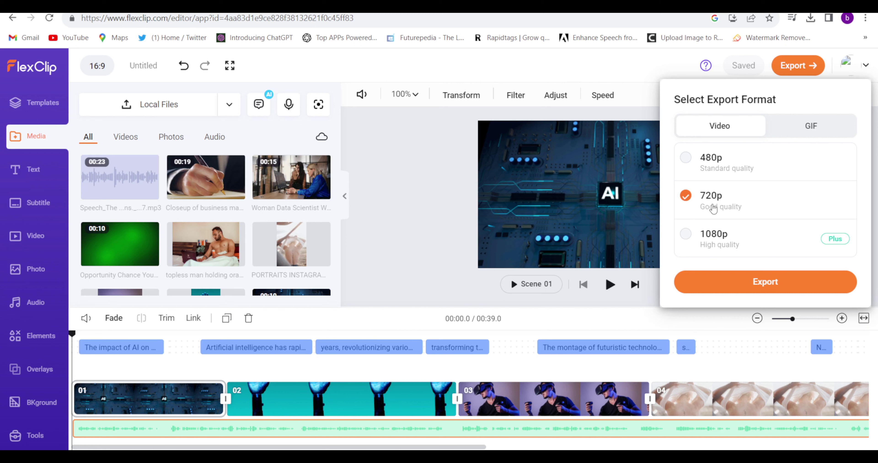
left_click(688, 231)
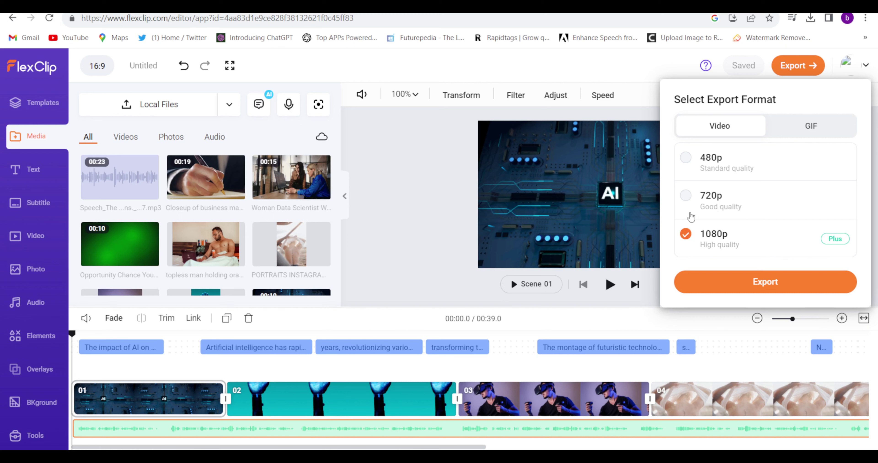